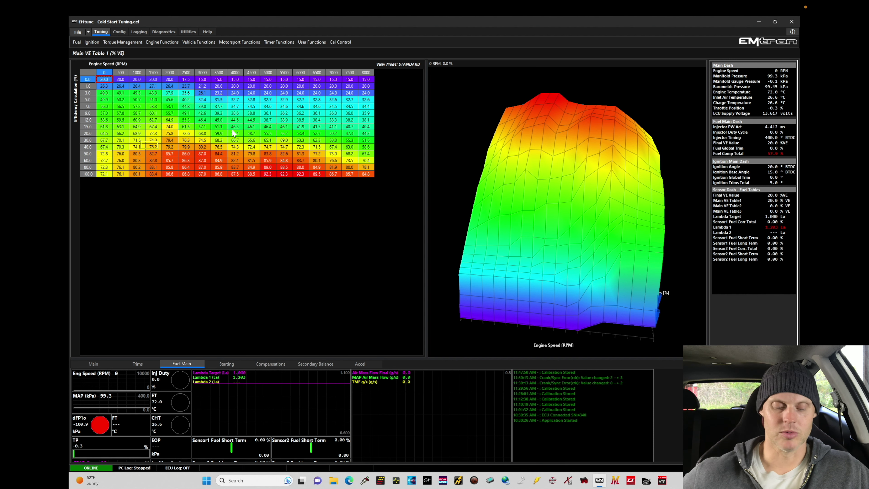
- Bring up the Fuel Main Table Z-axis setup, with CAM Switch Status at 1.000 and 2.000
key("alt+f")
key("Down")
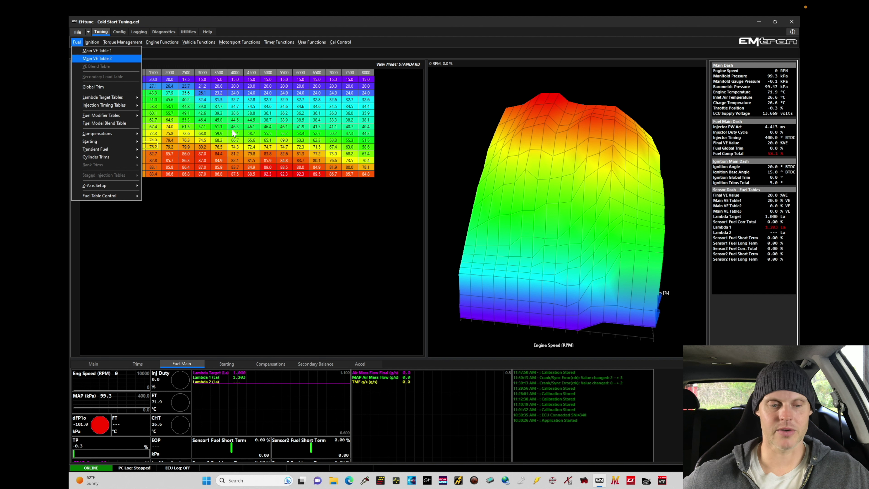
key("Up")
key("Down")
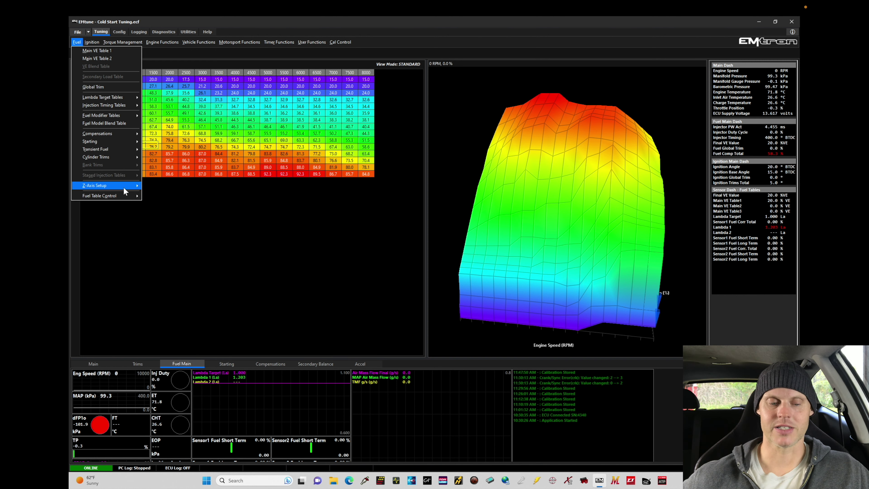
mouse_move(124, 187)
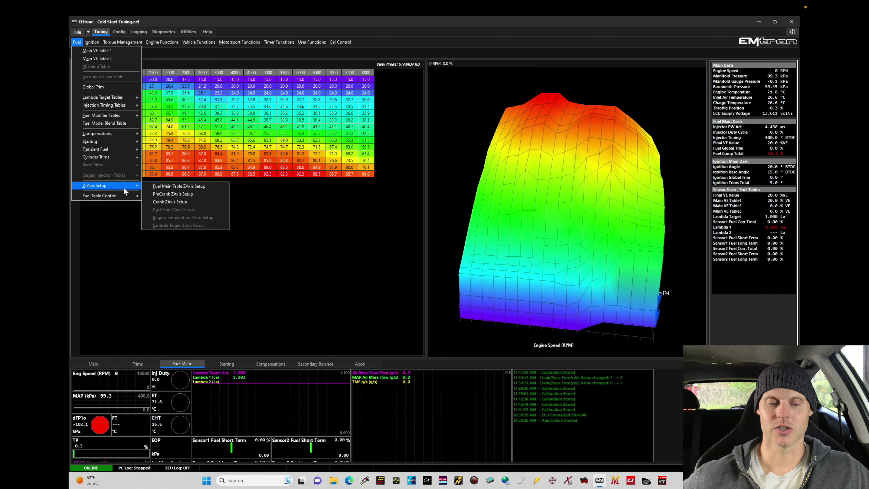
left_click(147, 189)
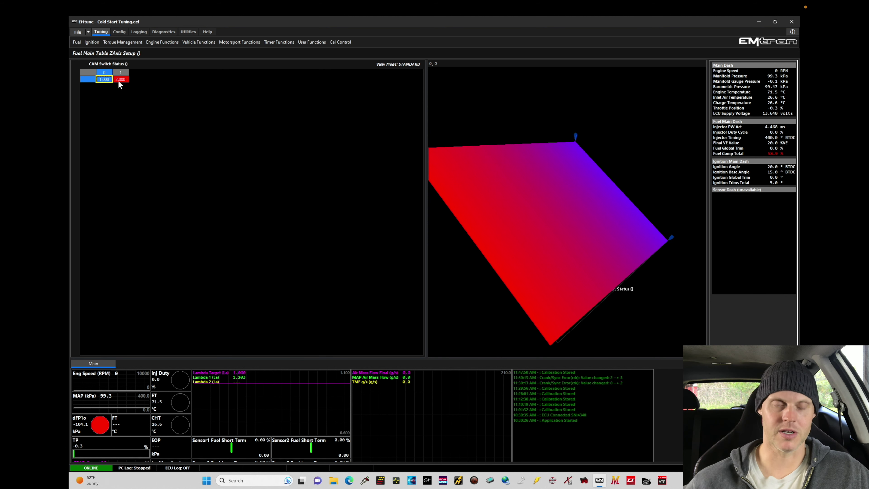
key("alt+f")
- Open Main VE Table 1 from the Fuel menu
key("z")
key("Down")
key("Down")
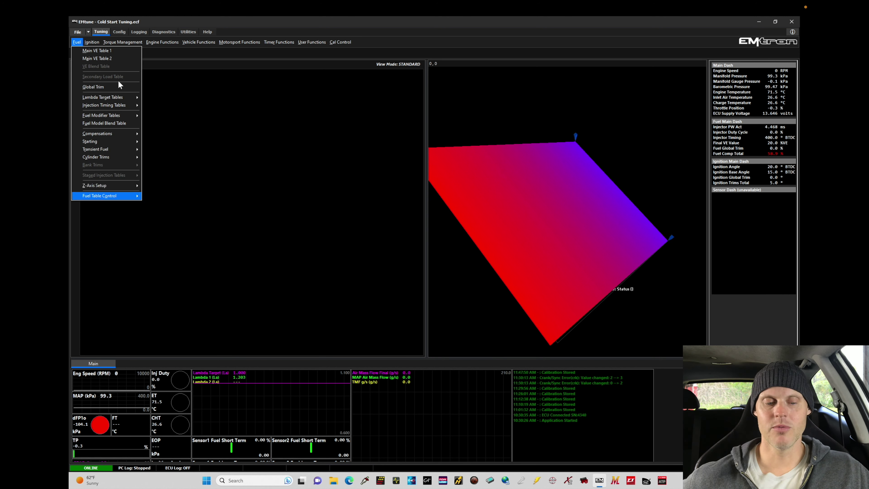
key("Left")
key("Up")
key("Up")
key("Up")
key("Up")
key("Up")
key("Up")
key("Up")
key("Up")
key("Up")
key("Up")
key("Up")
key("Up")
key("Up")
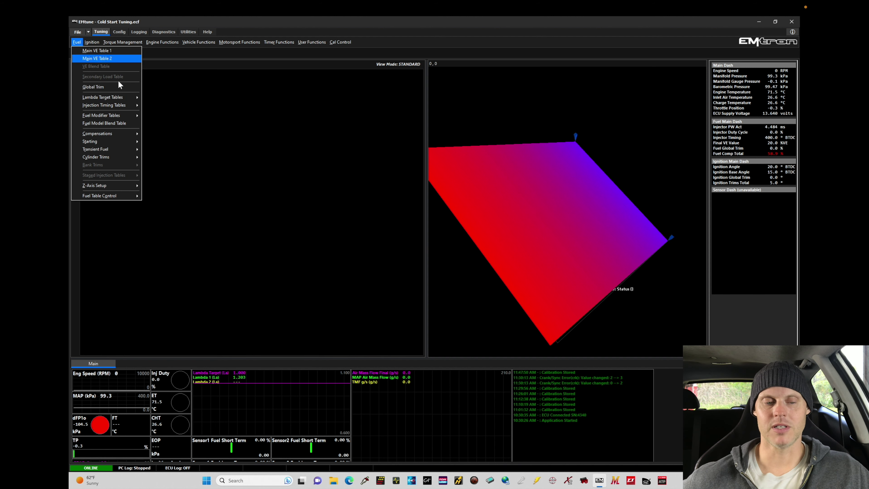
key("Return")
- Switch to Main VE Table 2 and select its 2000 RPM, 7.0 cell
key("alt+f")
key("Down")
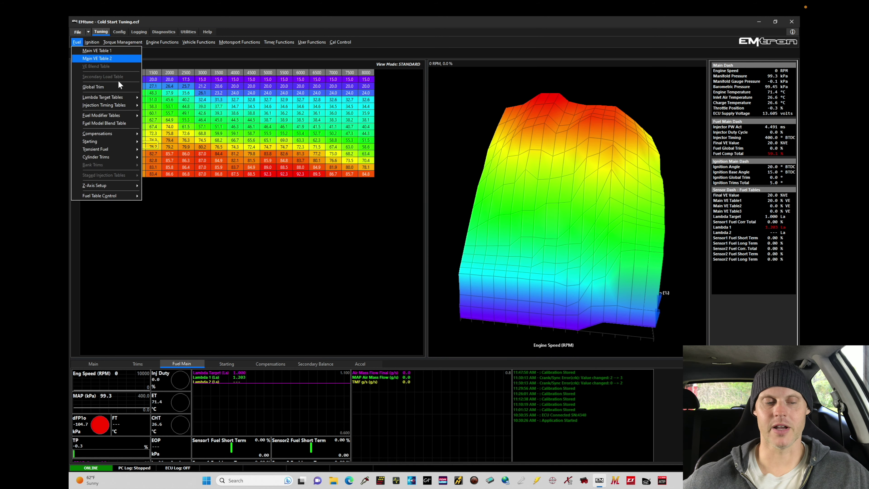
key("Return")
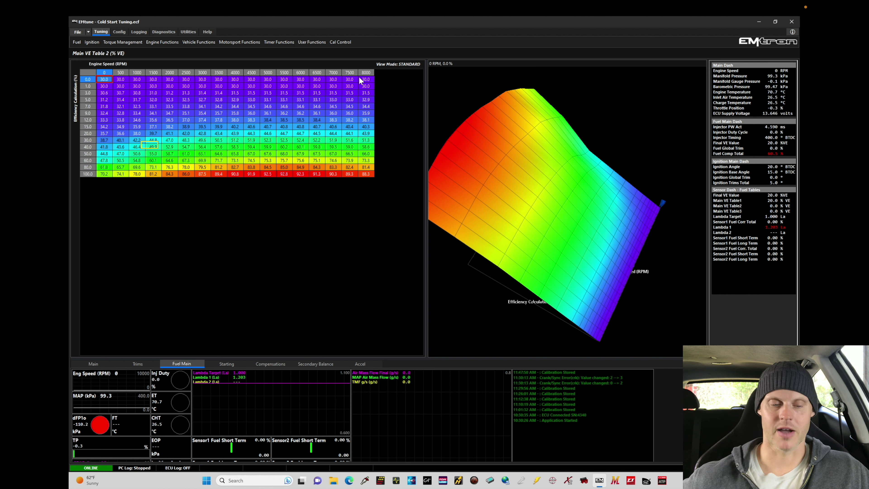
left_click(169, 106)
- Delete the 0, 500, 1000, 1500 and 2000 RPM sites from Main VE Table 2's engine-speed axis
key("ctrl+a")
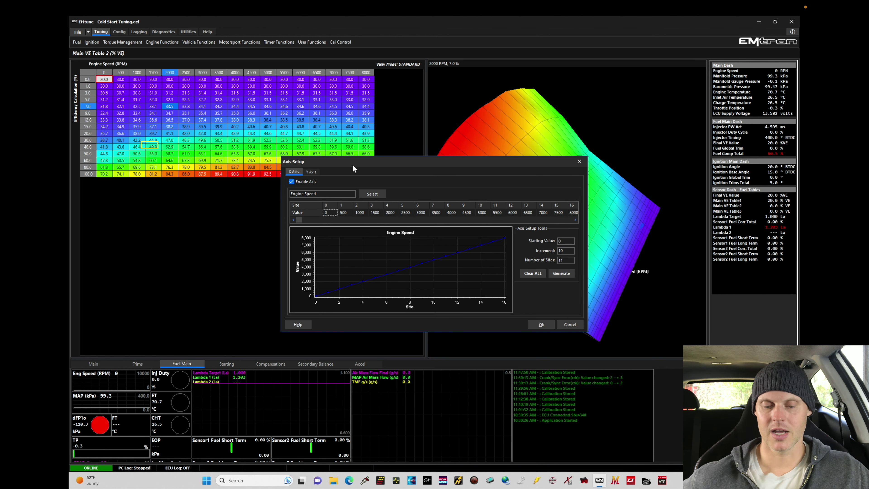
right_click(334, 212)
left_click(340, 226)
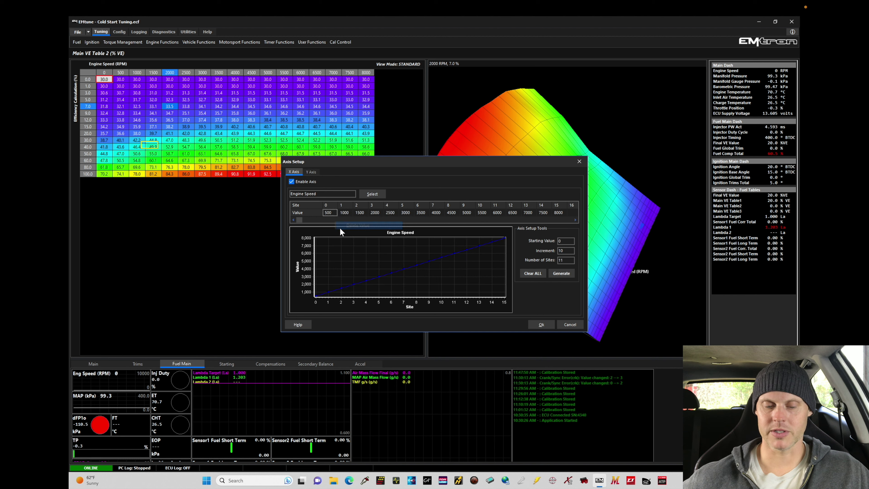
right_click(334, 215)
left_click(356, 227)
right_click(334, 215)
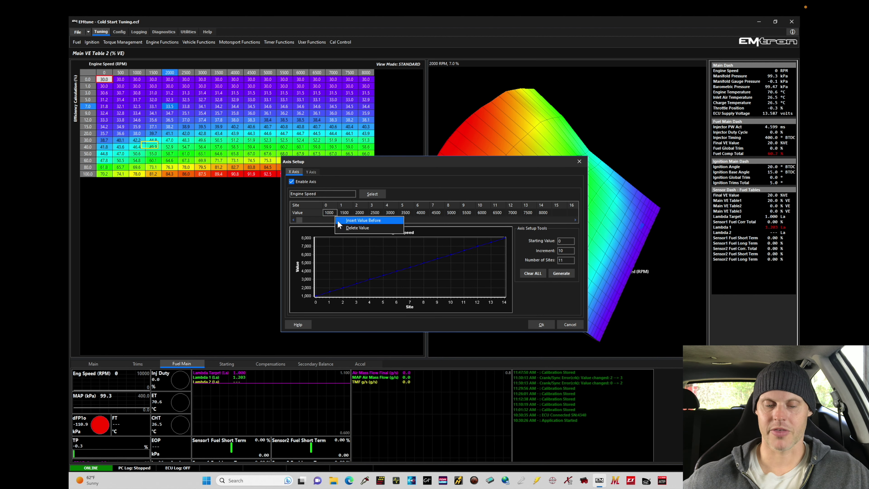
left_click(342, 227)
right_click(334, 213)
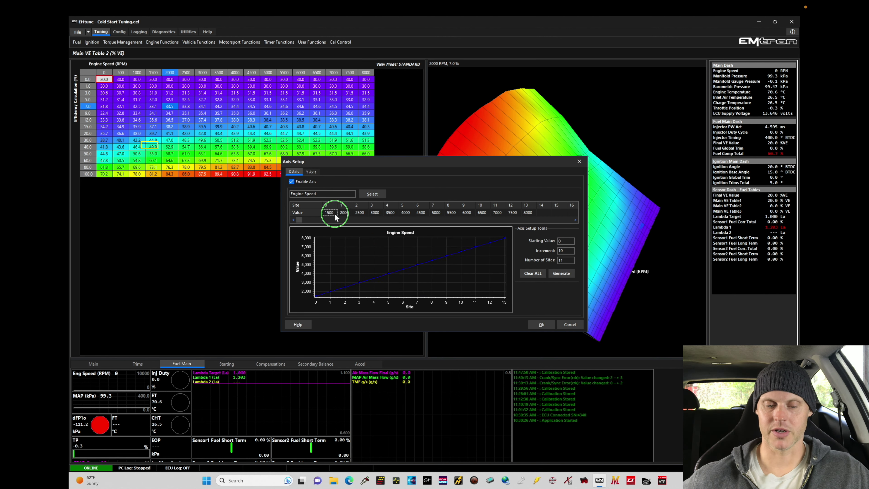
left_click(341, 227)
right_click(334, 212)
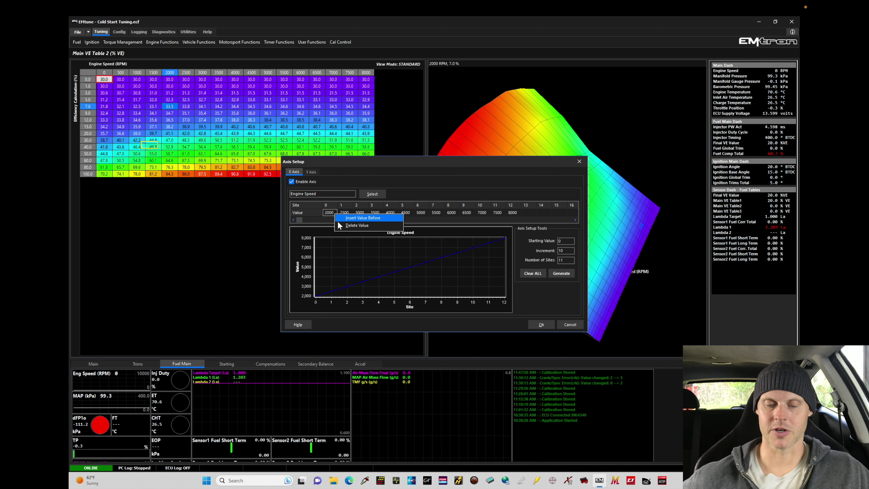
left_click(339, 224)
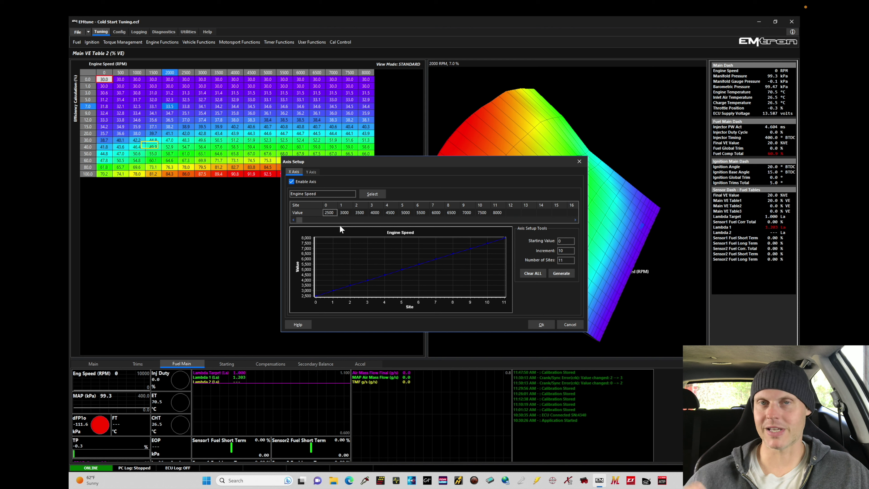
- Add 8500 and 9000 RPM sites and interpolate the VE values onto the new axis
left_click(515, 213)
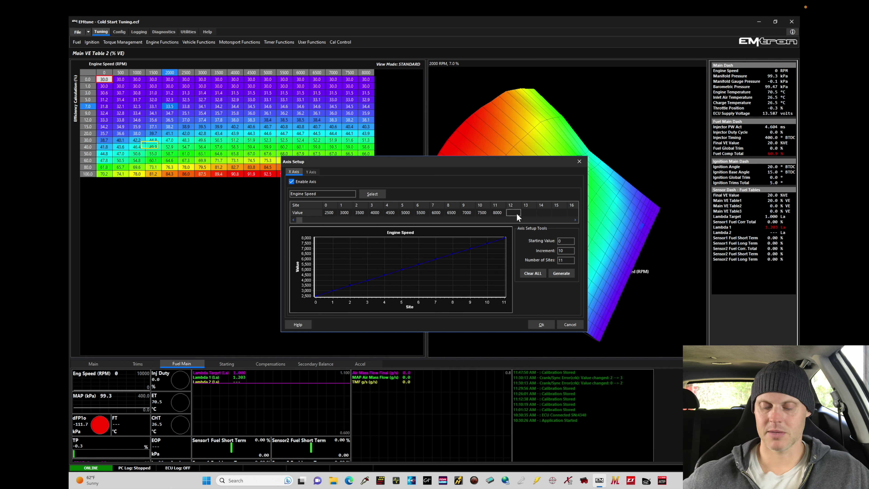
type("8500")
key("Return")
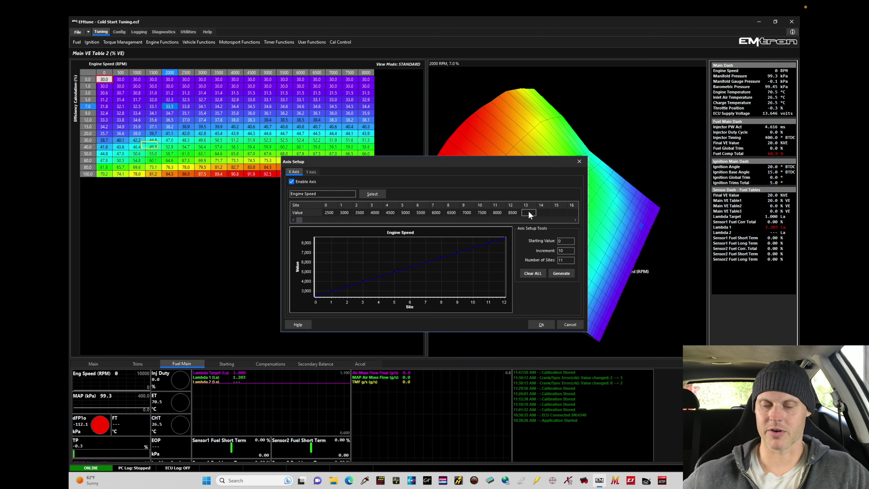
type("9000")
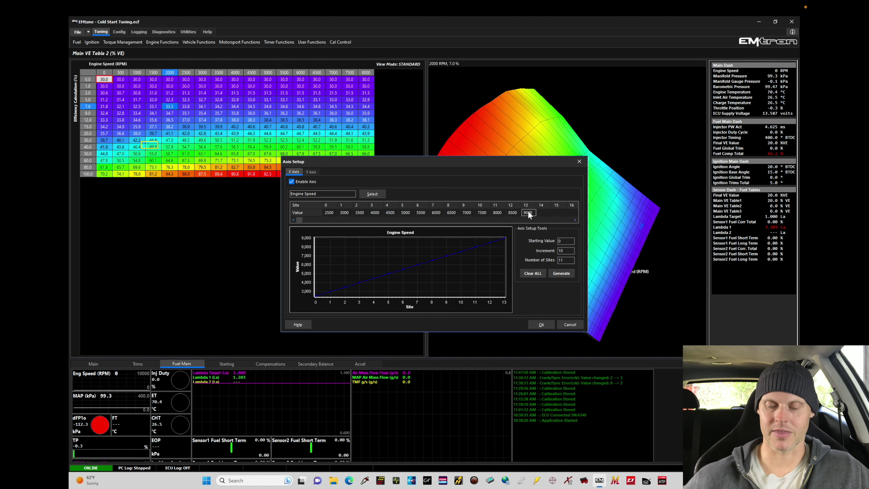
left_click(547, 324)
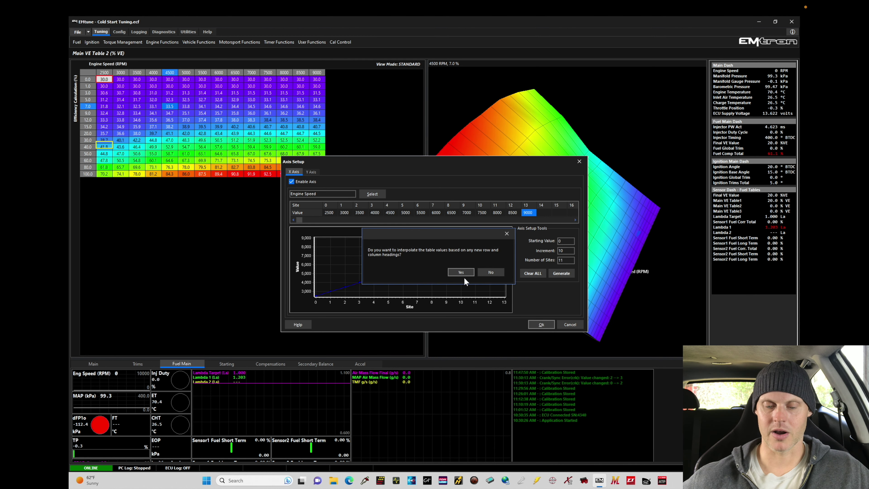
left_click(462, 273)
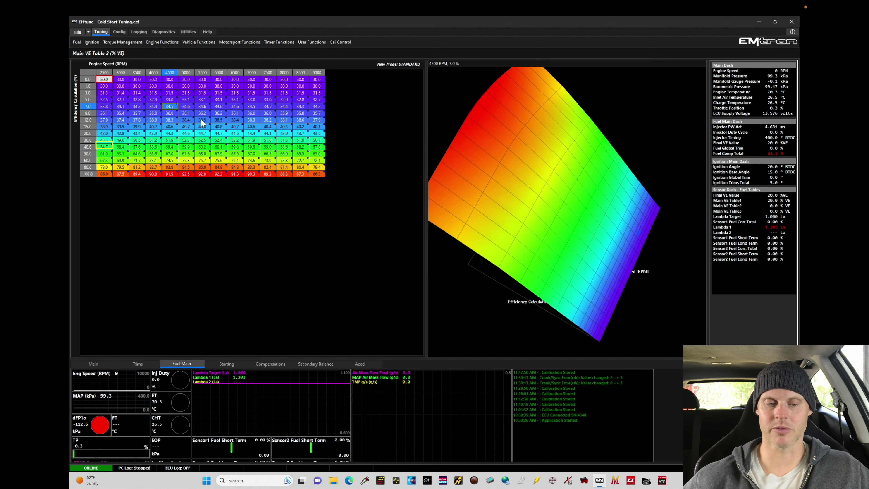
left_click(192, 122)
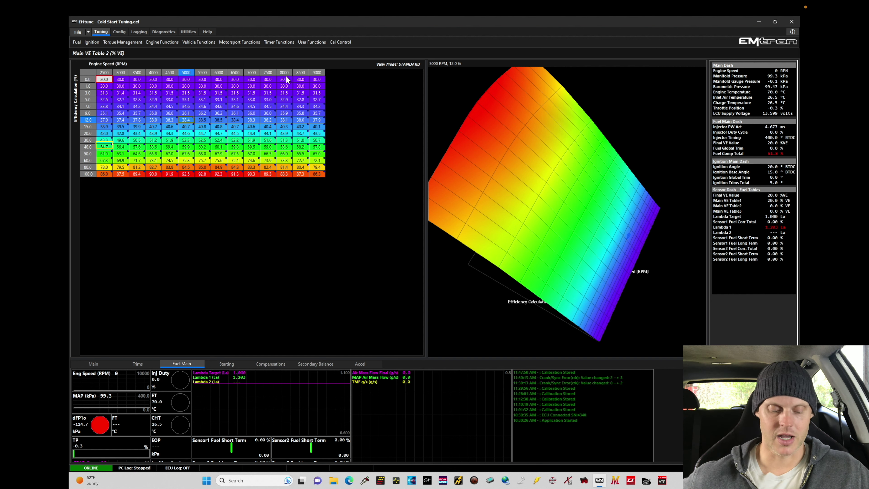
key("alt+f")
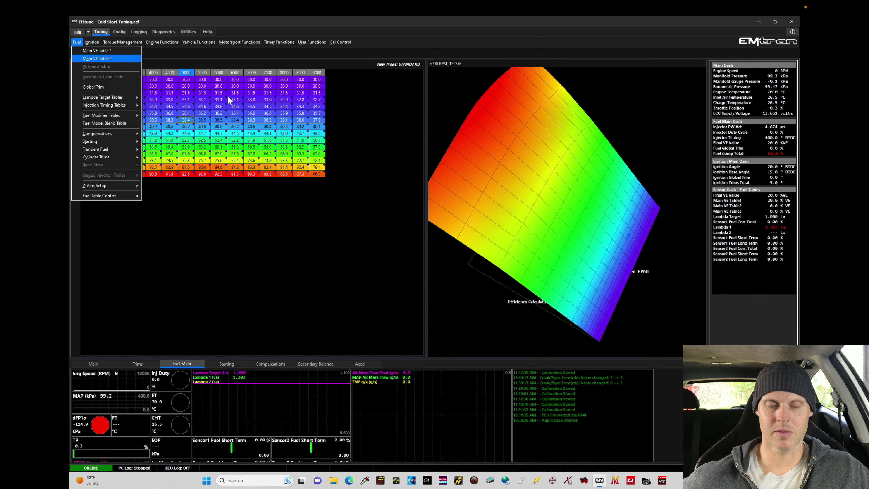
- Select Main VE Table 1's 2500–8000 RPM columns for copying
key("Up")
key("Return")
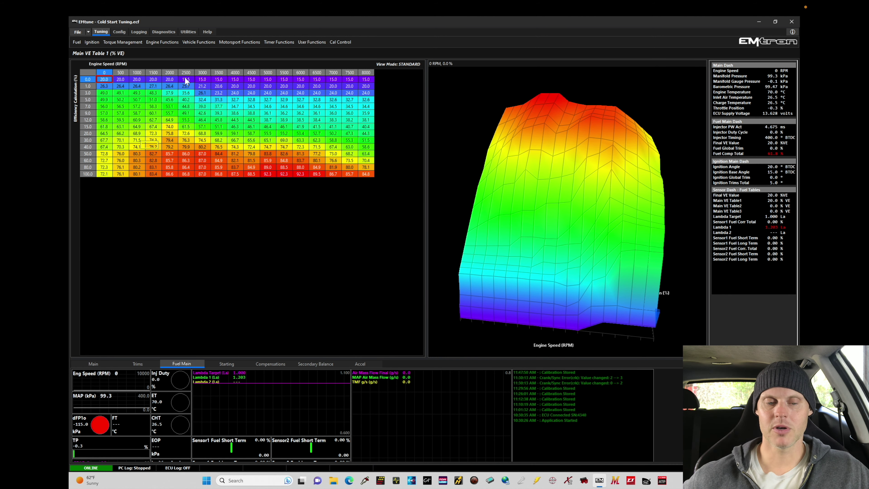
left_click_drag(186, 79, 362, 176)
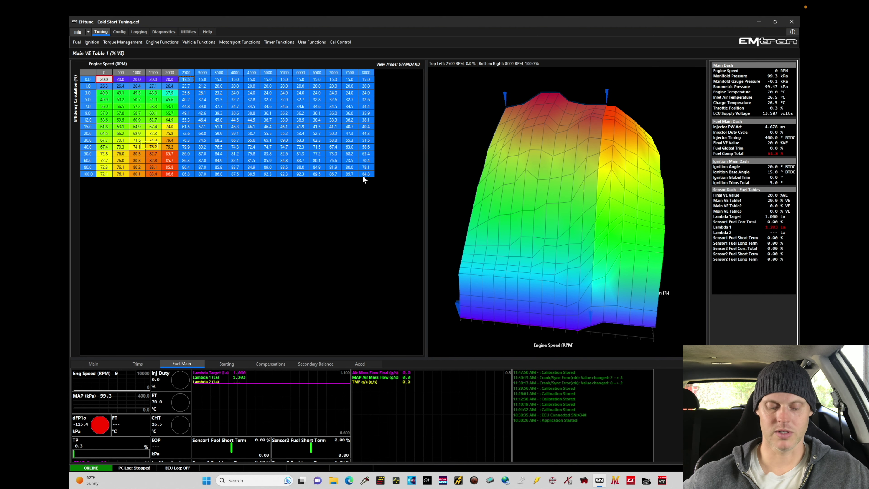
- Paste those values into Main VE Table 2's 2500–8000 RPM block
key("alt+f")
key("Down")
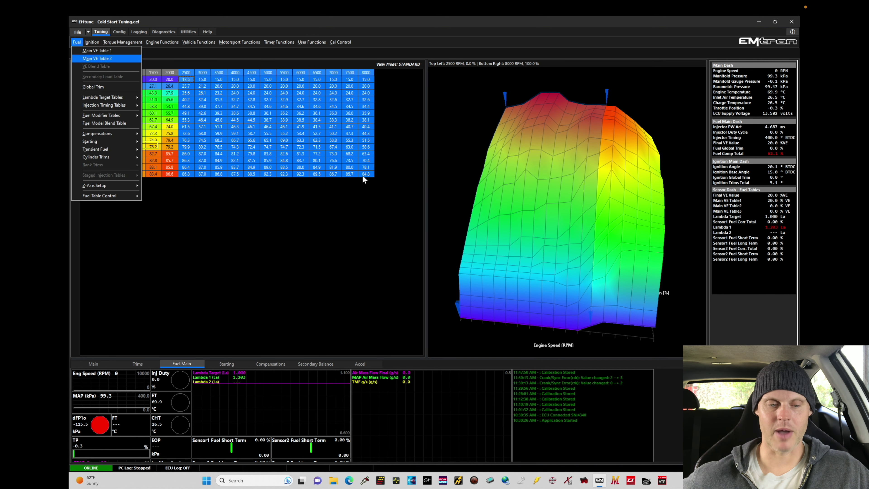
key("Return")
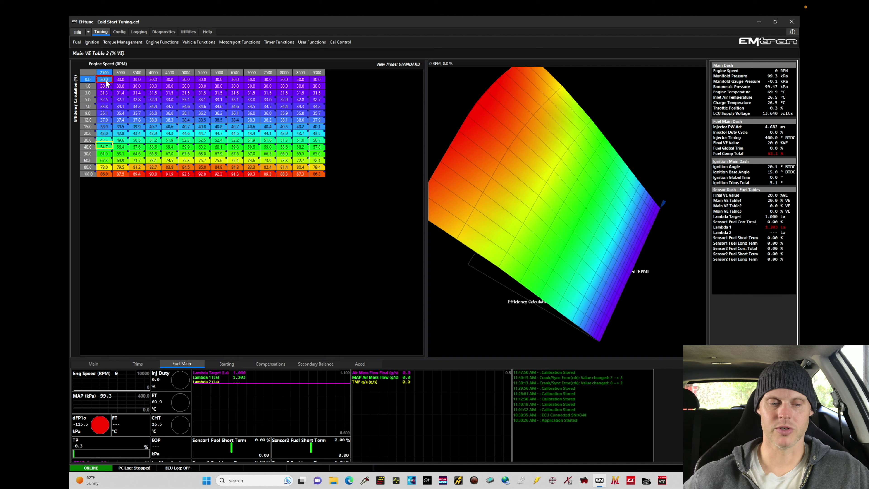
left_click_drag(108, 81, 287, 182)
key("ctrl+v")
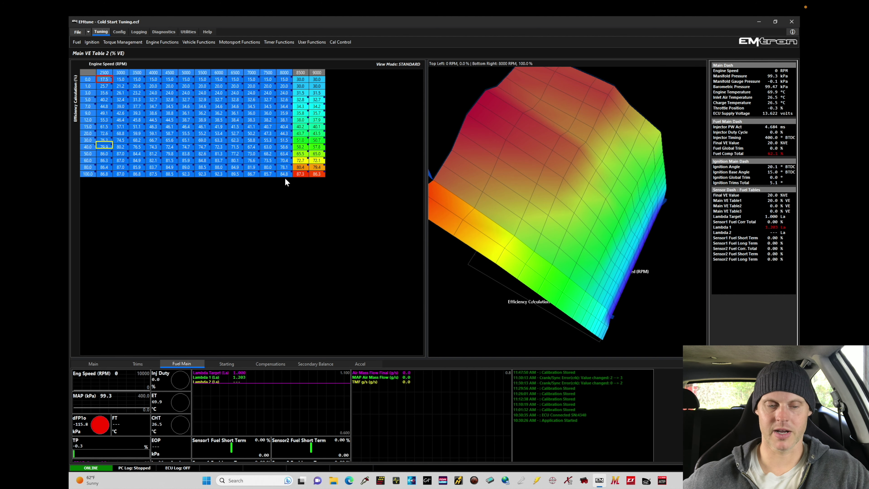
left_click_drag(252, 140, 260, 142)
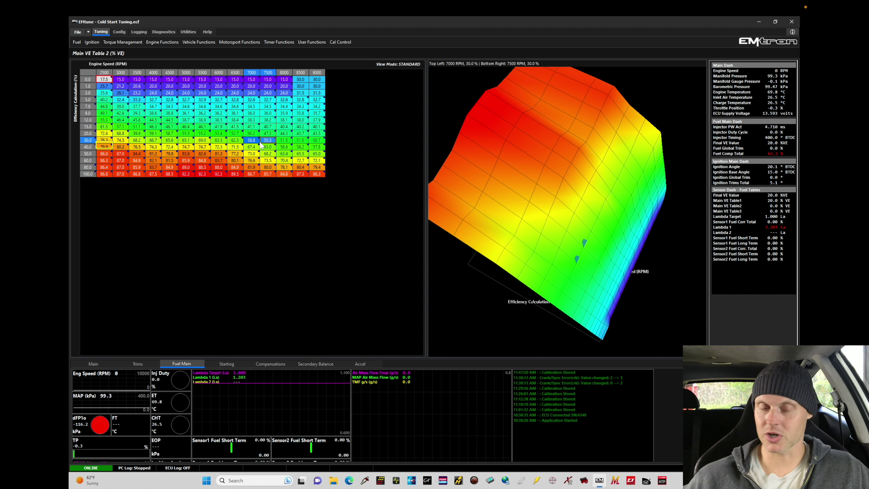
- Fill the 8000 RPM column's values right into the 8500 and 9000 RPM columns
left_click(290, 80)
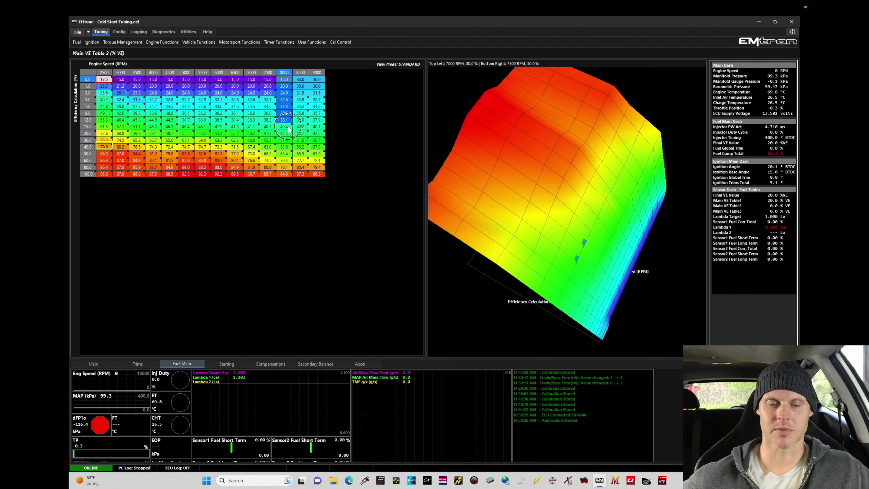
left_click_drag(288, 129, 287, 173)
left_click(315, 173)
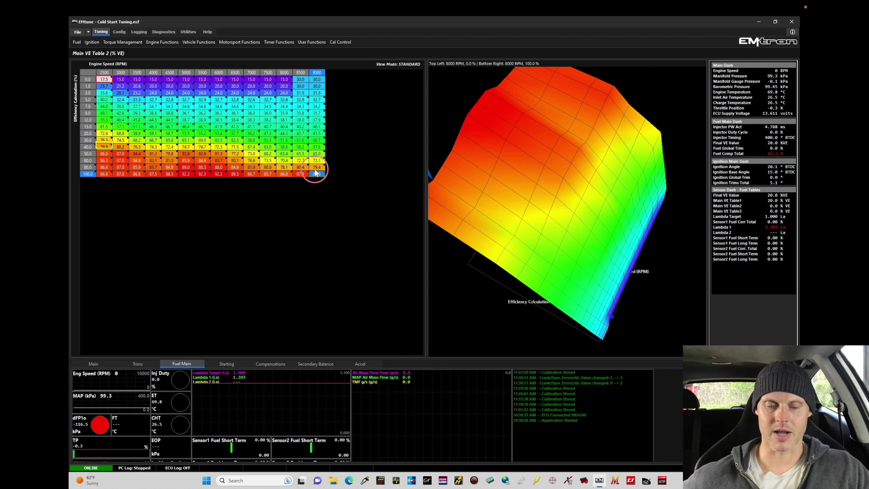
left_click_drag(317, 80, 298, 174)
key("ctrl+r")
left_click(308, 134)
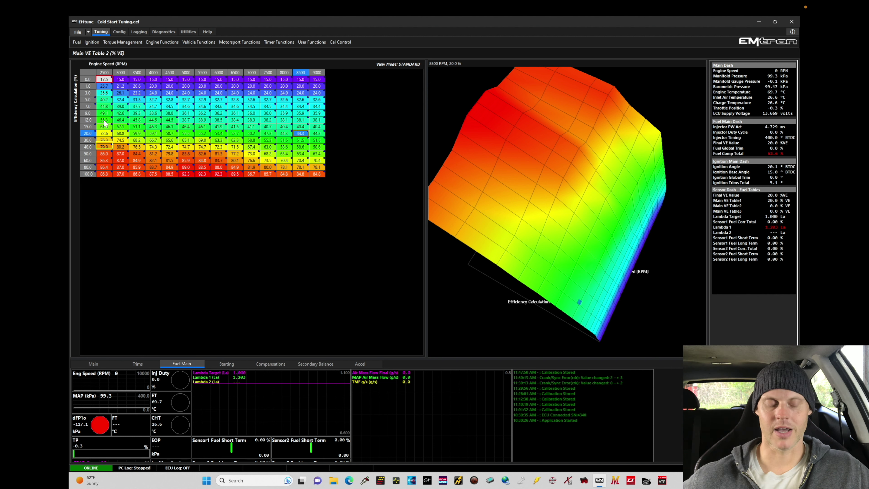
- Multiply the 2500–9000 RPM cells at 12–100% load by 1.1
left_click_drag(104, 121, 318, 176)
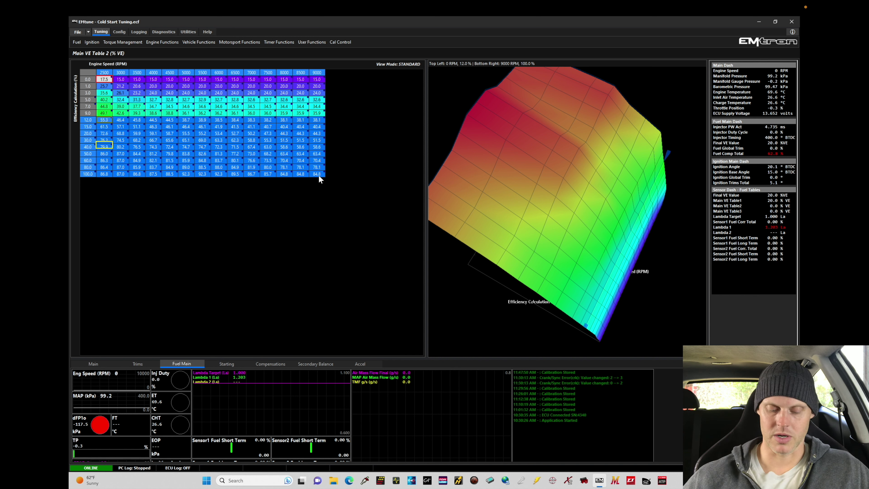
type("1.1")
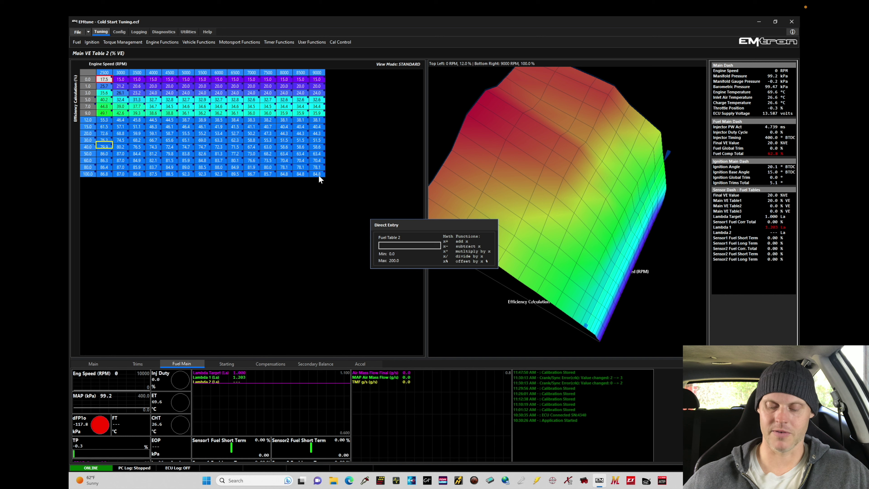
key("Return")
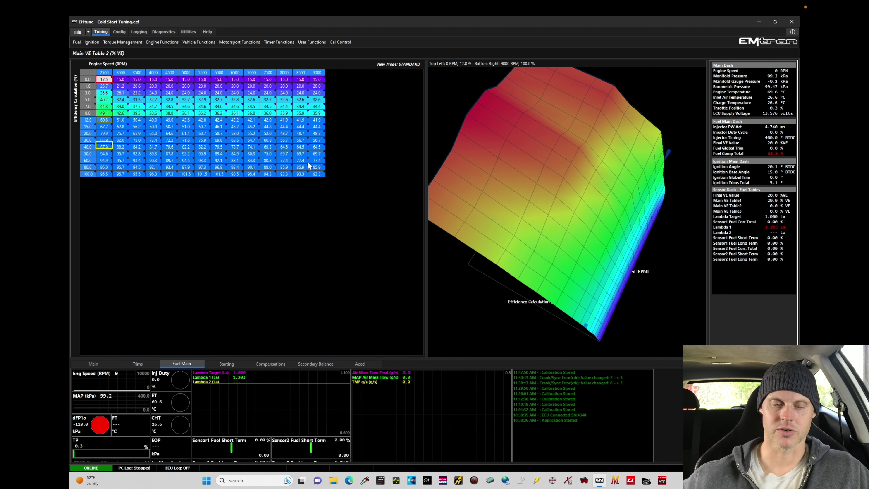
left_click(298, 153)
left_click_drag(586, 148, 592, 120)
left_click(235, 119)
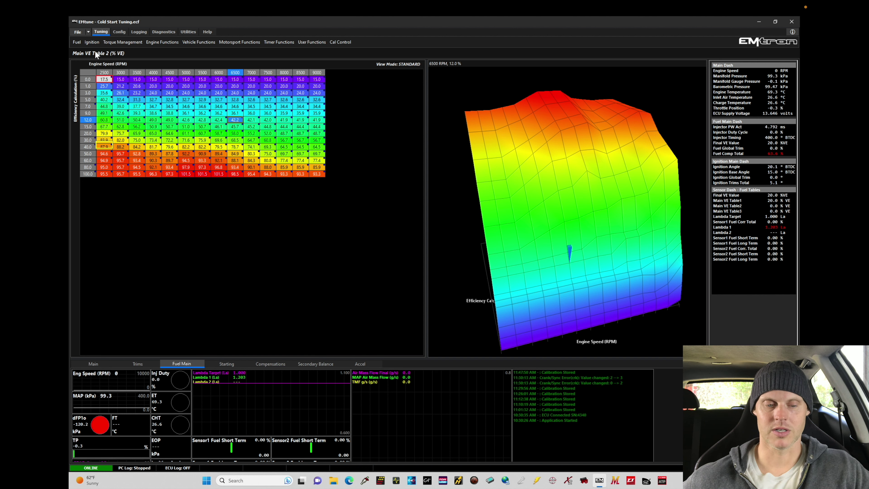
- Use Save File As to store the calibration as 'WOT Tuning VTEC' in EP3 ITB K24
left_click(79, 33)
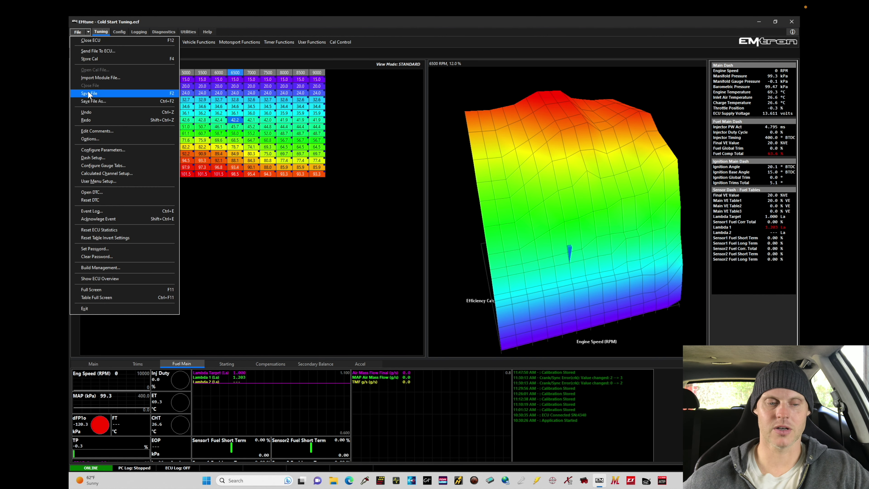
left_click(89, 100)
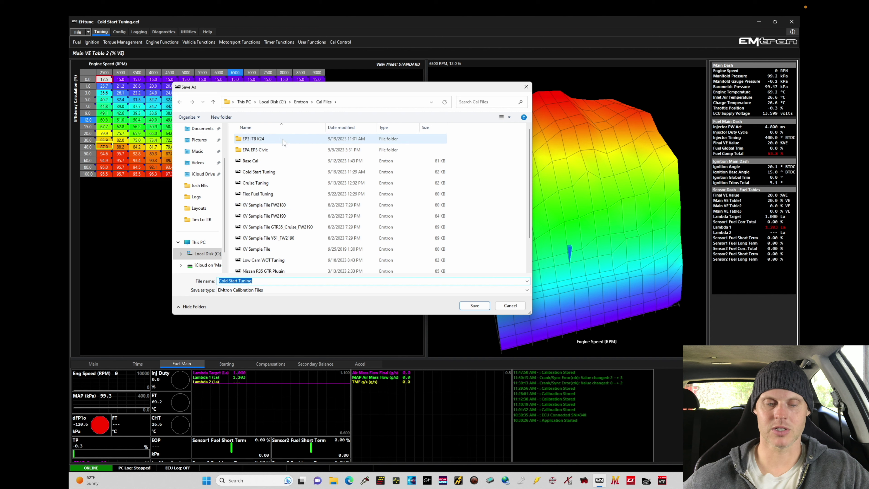
double_click(254, 139)
triple_click(277, 281)
type("W")
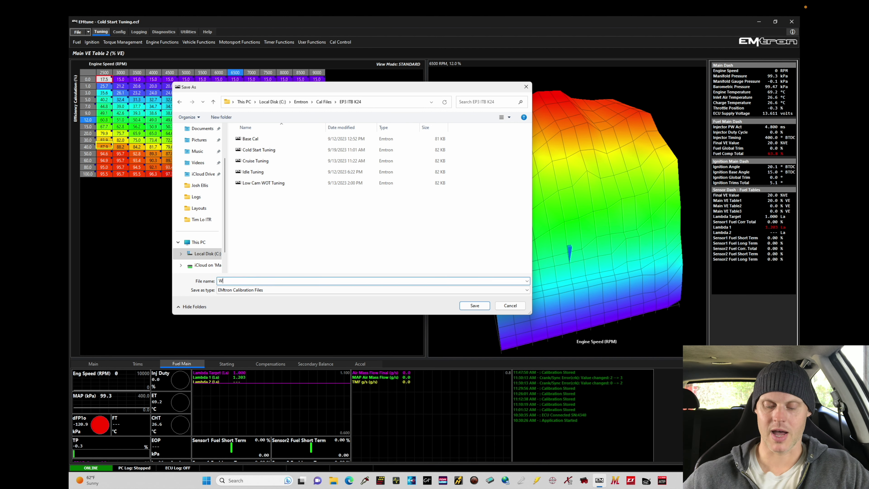
type("OT Tun")
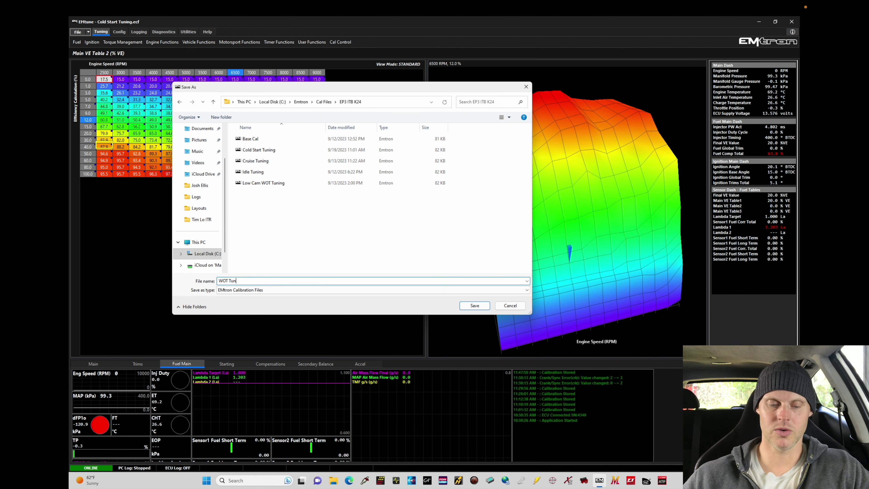
type("ing VTEC")
key("Return")
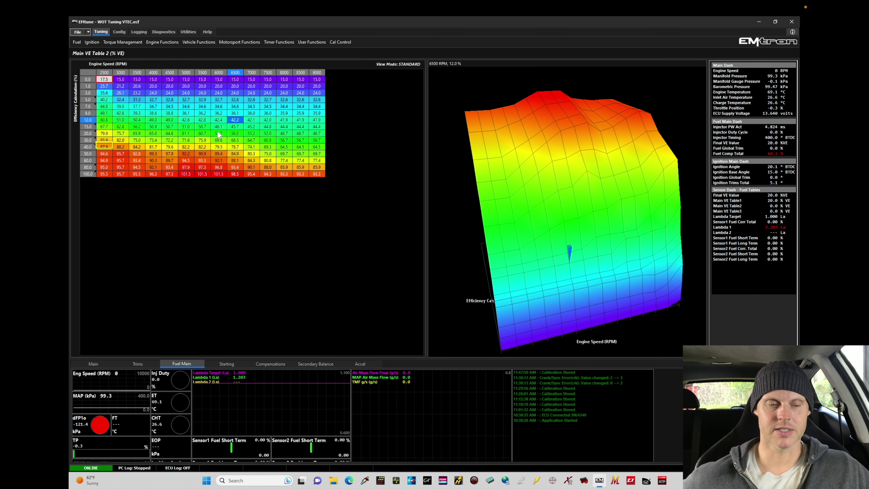
- Review Main Ignition Table 1's low- and high-load regions, then switch to Main Ignition Table 2
left_click(91, 42)
left_click(103, 51)
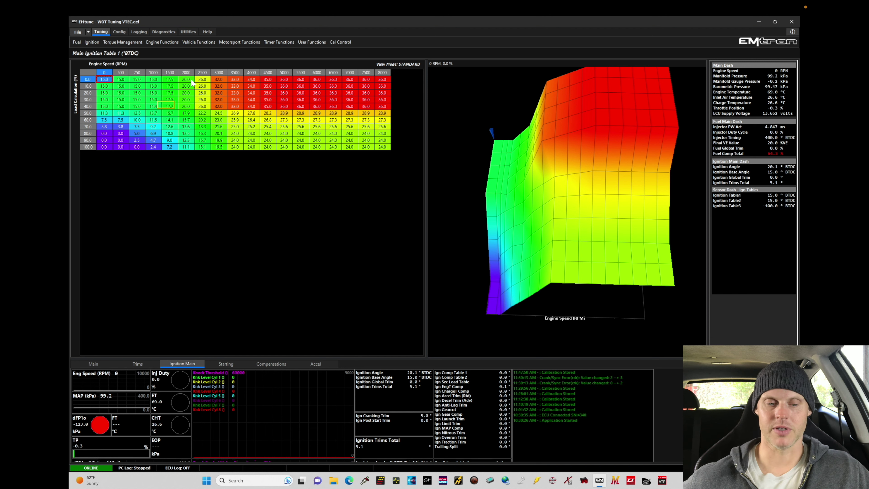
left_click_drag(186, 80, 382, 107)
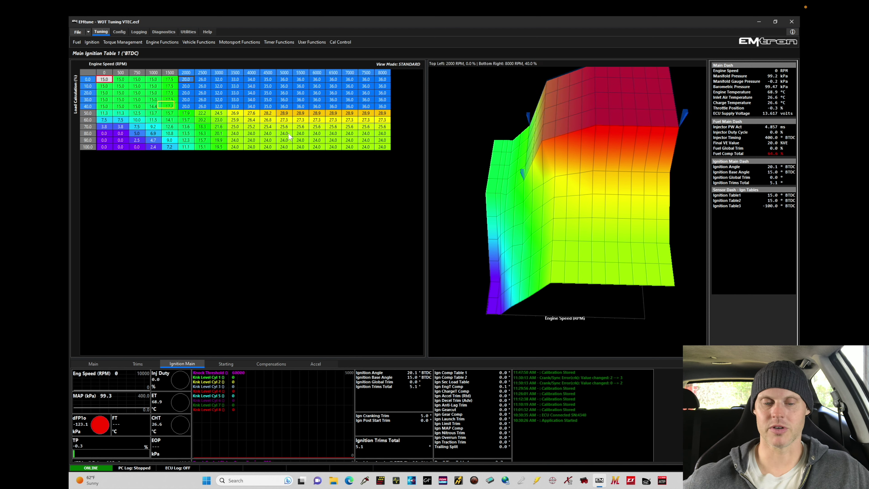
left_click_drag(207, 136, 378, 153)
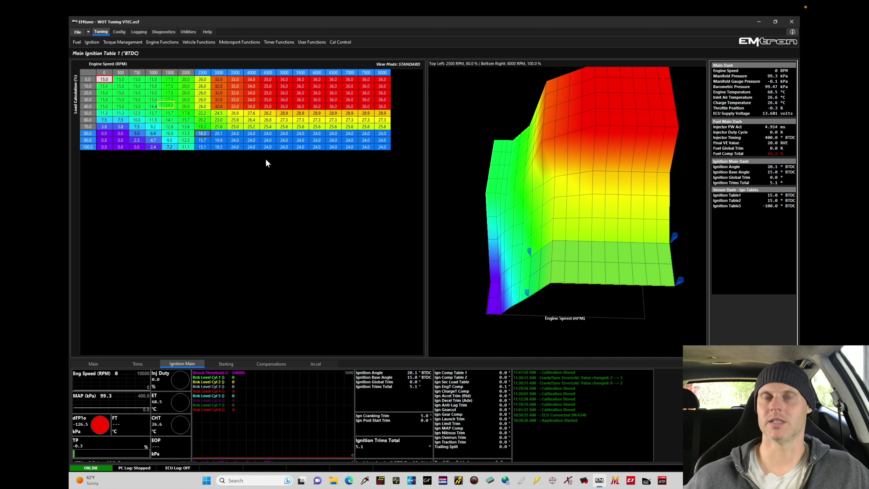
key("alt+i")
key("Return")
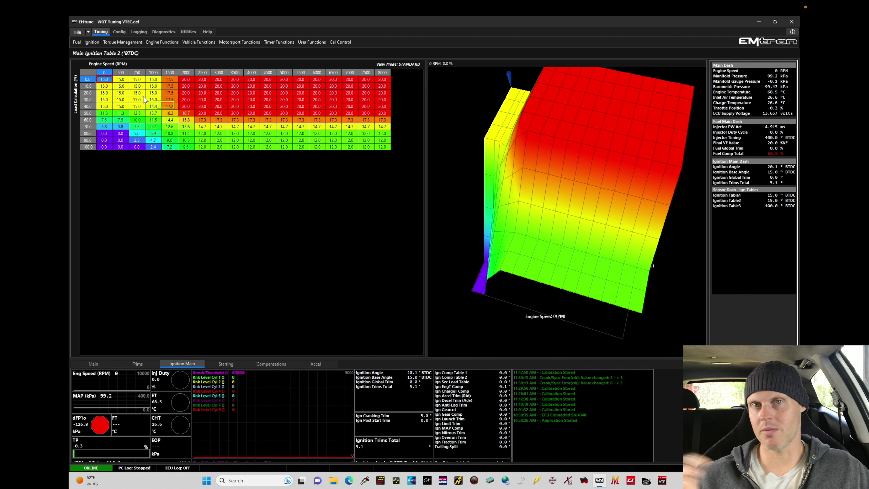
- Delete the 0, 500, 750, 1000, 1500 and 2000 RPM sites from Ignition Table 2's engine-speed axis
left_click(120, 85)
key("ctrl+x")
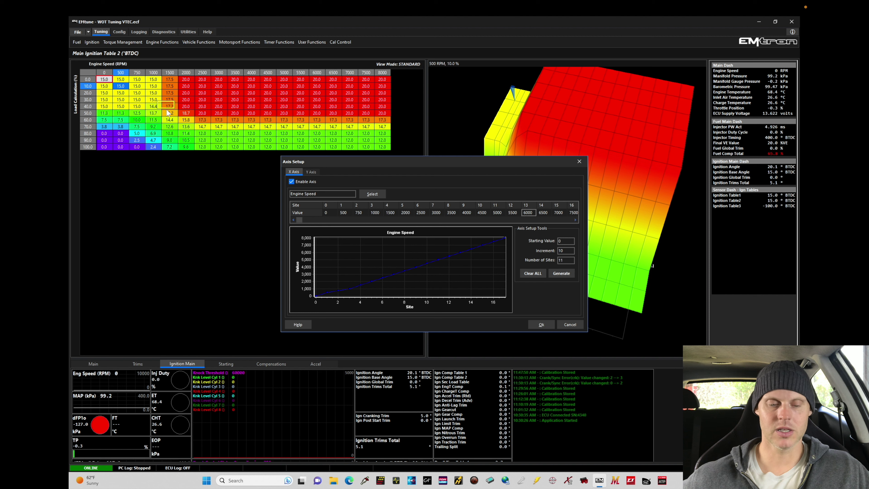
left_click(328, 213)
right_click(330, 214)
left_click(354, 225)
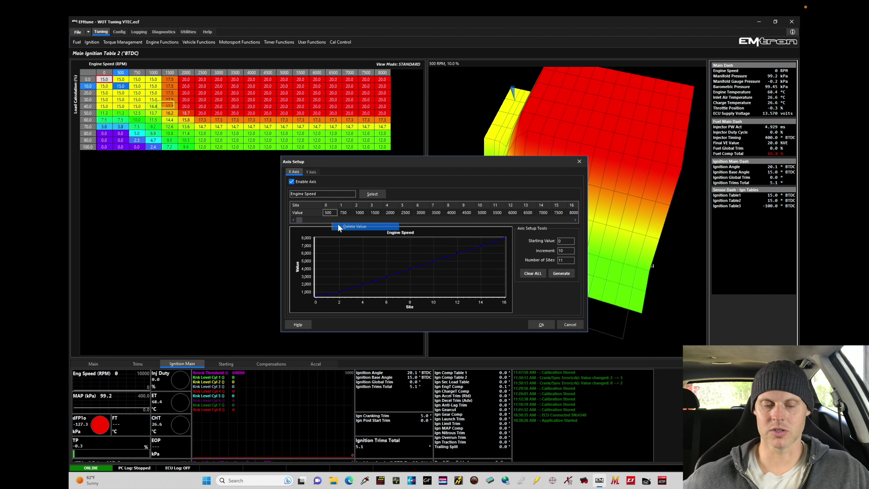
left_click(334, 215)
right_click(333, 213)
left_click(353, 227)
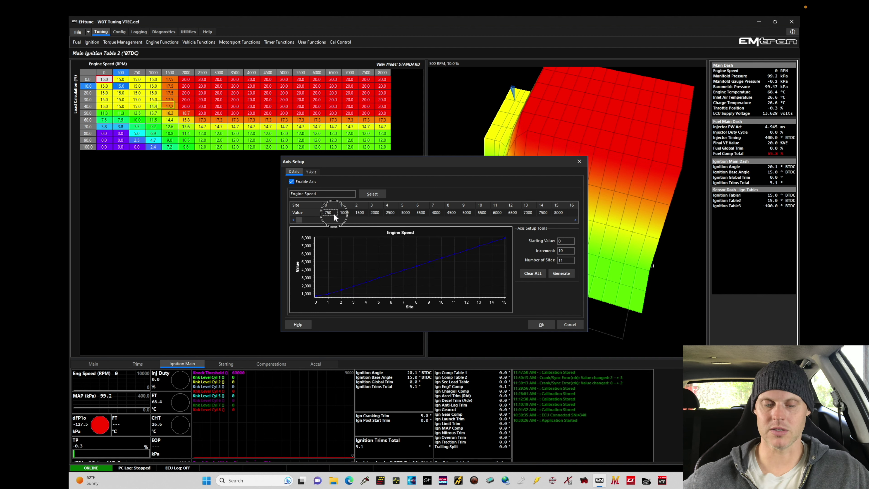
right_click(332, 212)
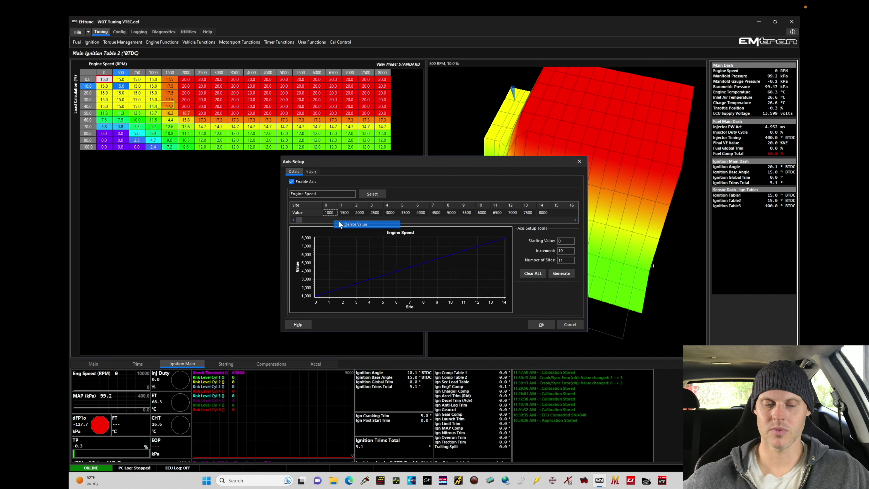
left_click(354, 225)
right_click(334, 212)
left_click(341, 223)
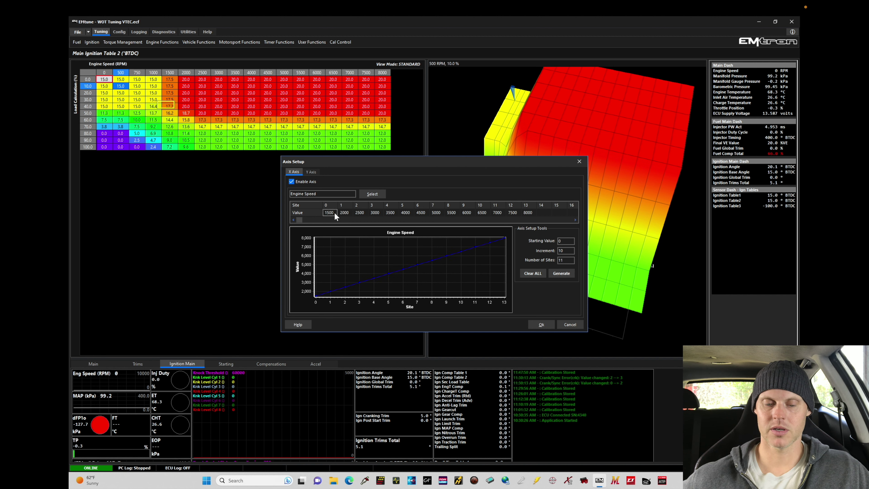
right_click(334, 212)
left_click(342, 224)
right_click(334, 214)
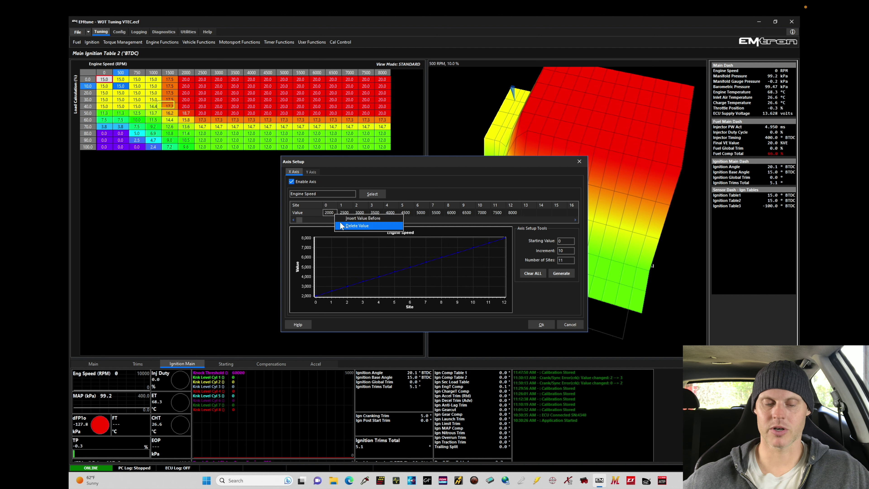
left_click(341, 225)
- Add 8500 and 9000 RPM sites and confirm rescaling the ignition table
left_click(512, 213)
type("850")
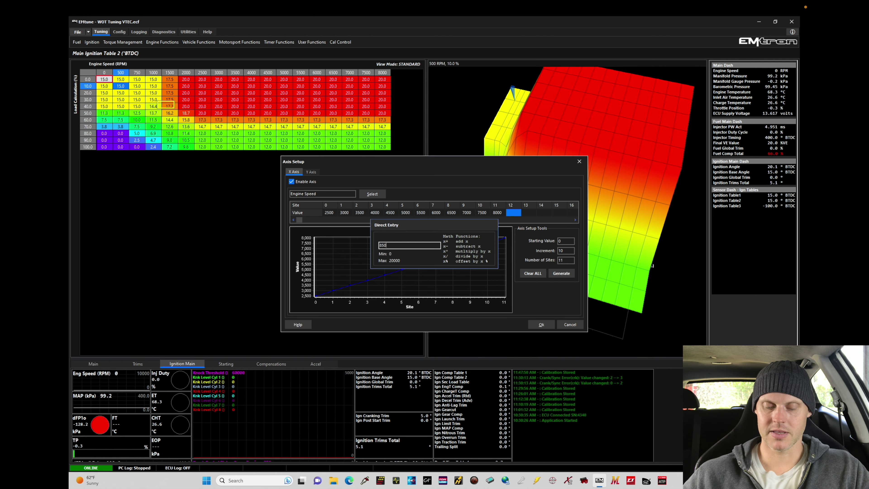
type("0")
key("Return")
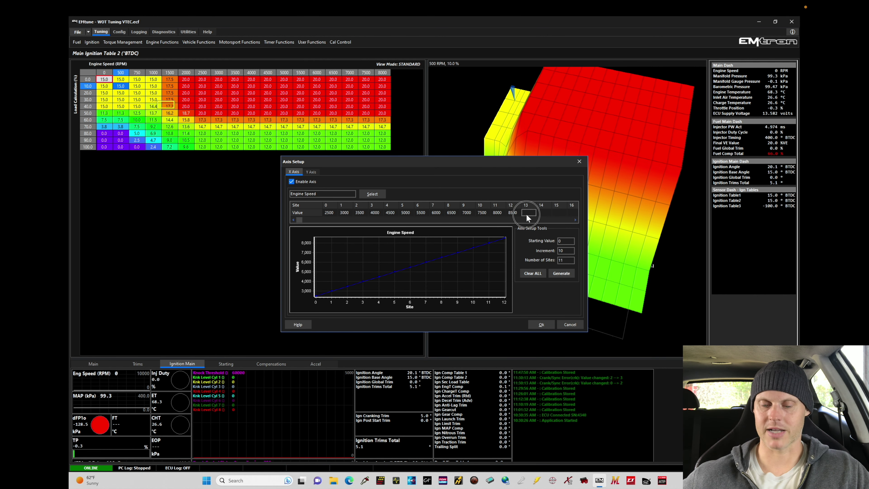
type("9000")
key("Return")
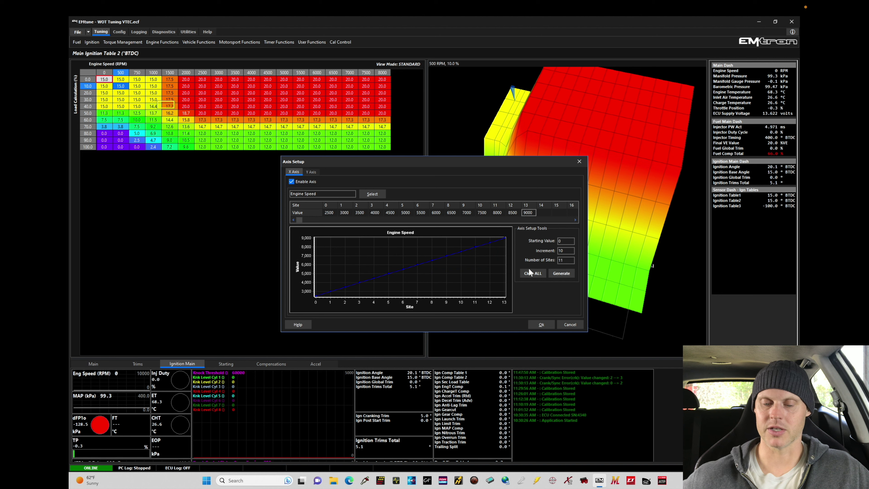
left_click(541, 324)
left_click(461, 271)
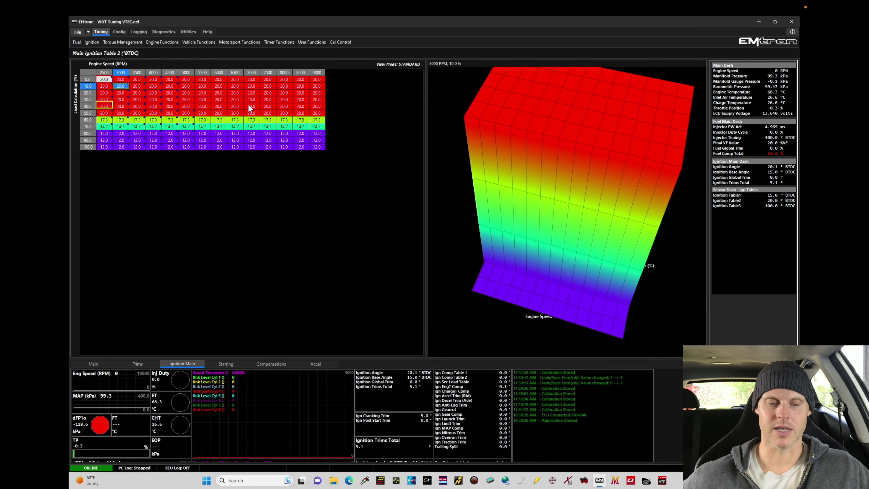
- Return to Main Ignition Table 1 and select its 2500–8000 RPM columns at all loads
key("alt+i")
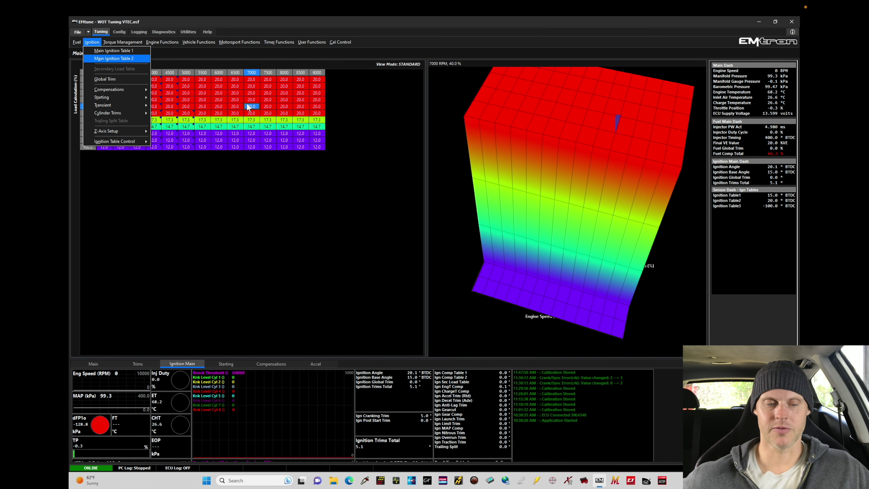
key("Up")
key("Return")
left_click_drag(202, 81, 384, 165)
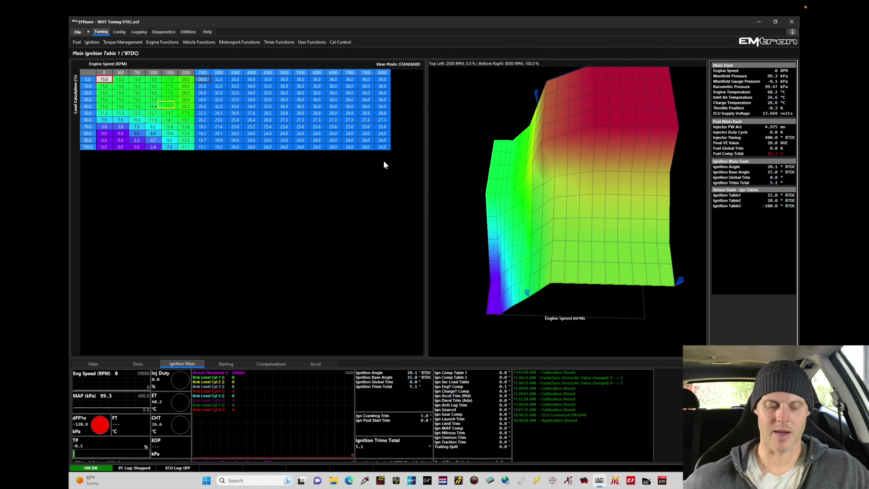